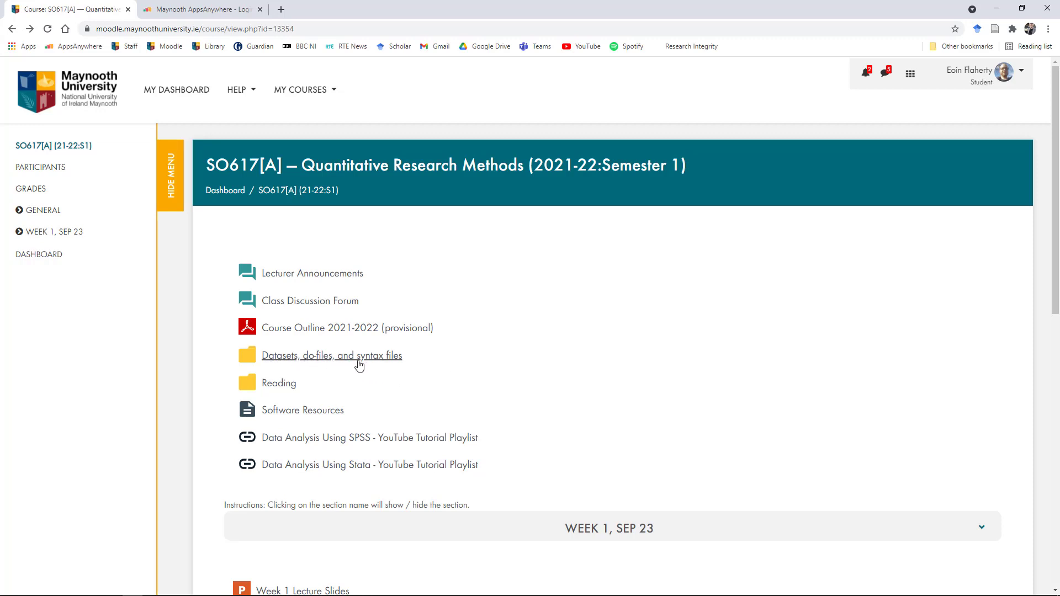
Open the course's "Datasets, do-files, and syntax files" folder and download the ess9ie_2018.dta dataset.
{"action": "left_click", "coordinate": [339, 358]}
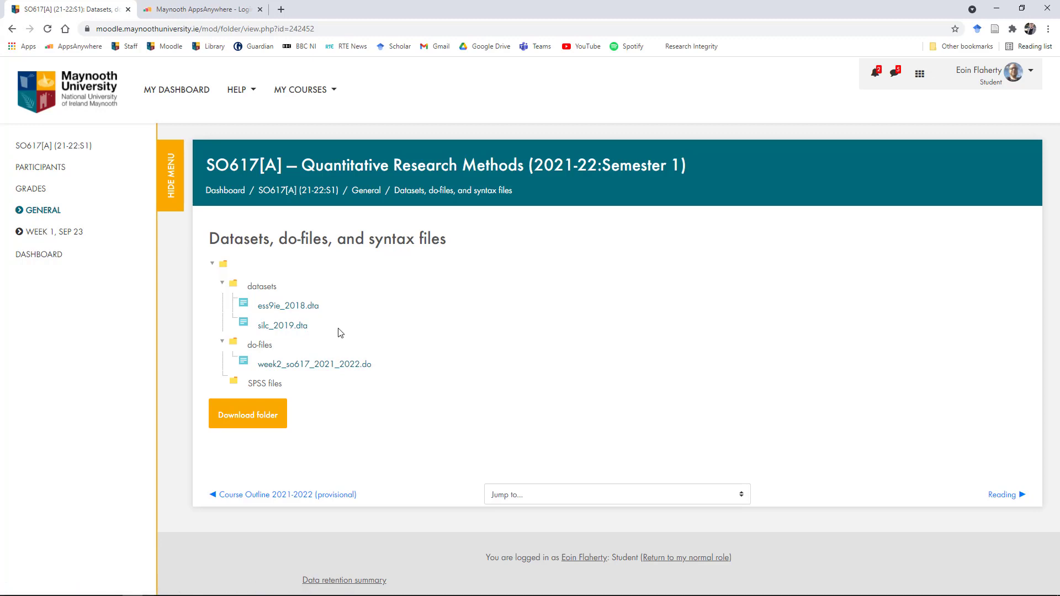
{"action": "right_click", "coordinate": [297, 305]}
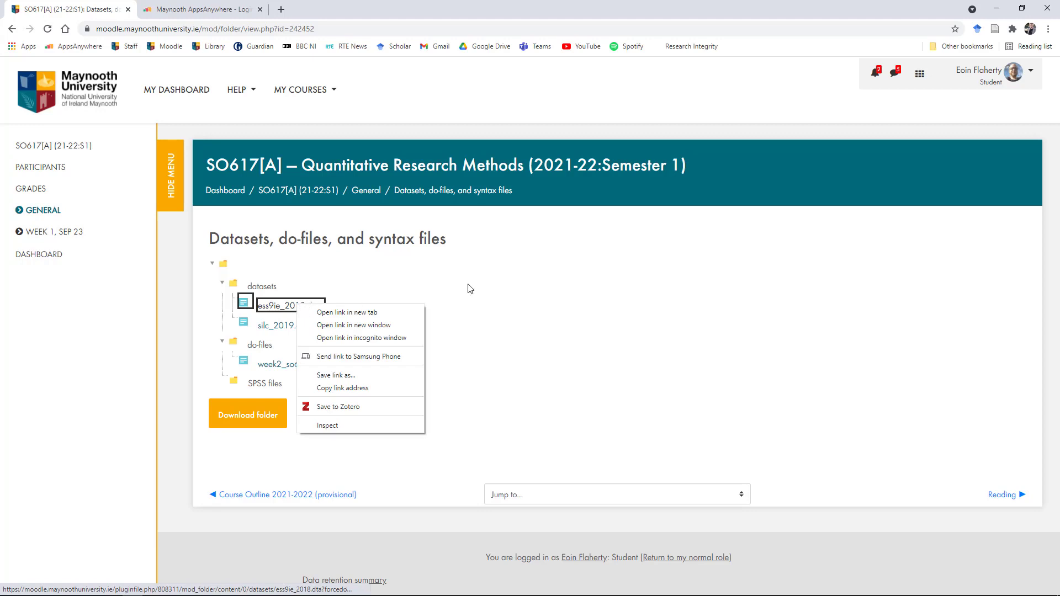
{"action": "left_click", "coordinate": [442, 294]}
{"action": "left_click", "coordinate": [301, 305]}
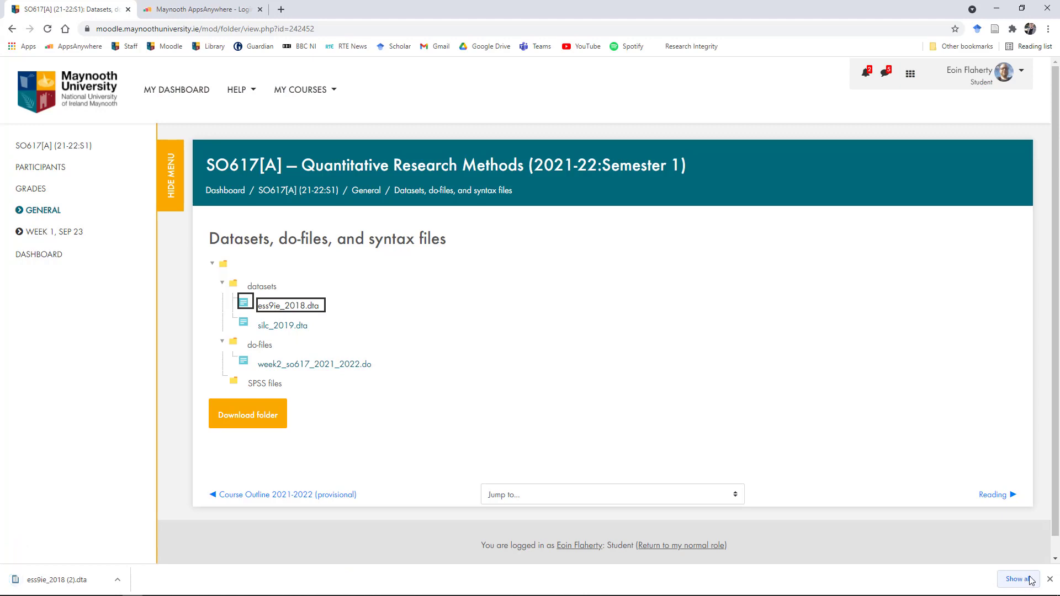
{"action": "left_click", "coordinate": [1050, 579]}
{"action": "left_click", "coordinate": [447, 291]}
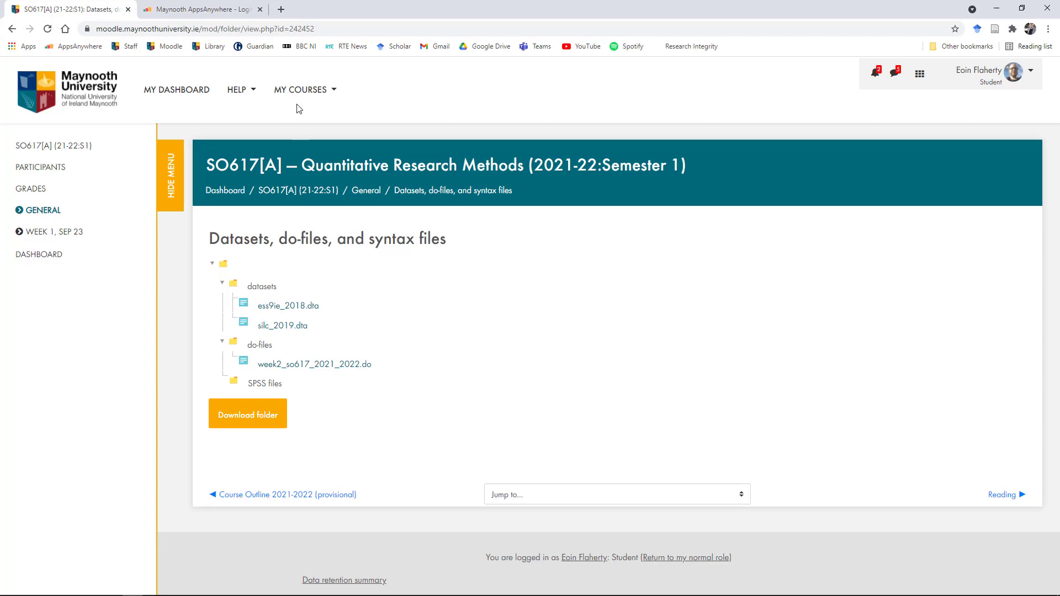
Switch to Maynooth AppsAnywhere, sign in with the prefilled credentials and launch Stata.
{"action": "left_click", "coordinate": [209, 9]}
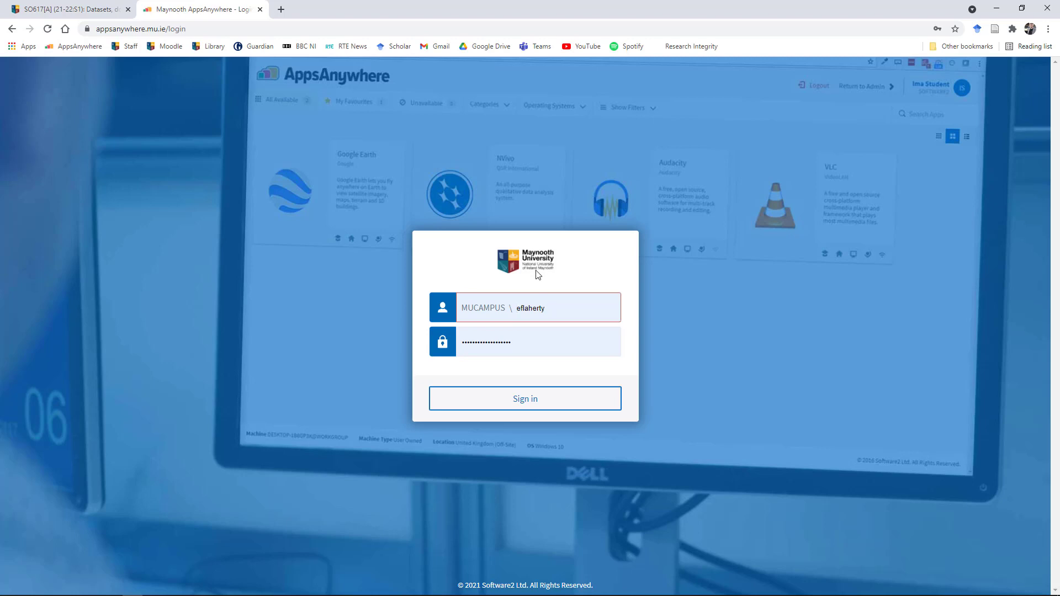
{"action": "left_click", "coordinate": [535, 406]}
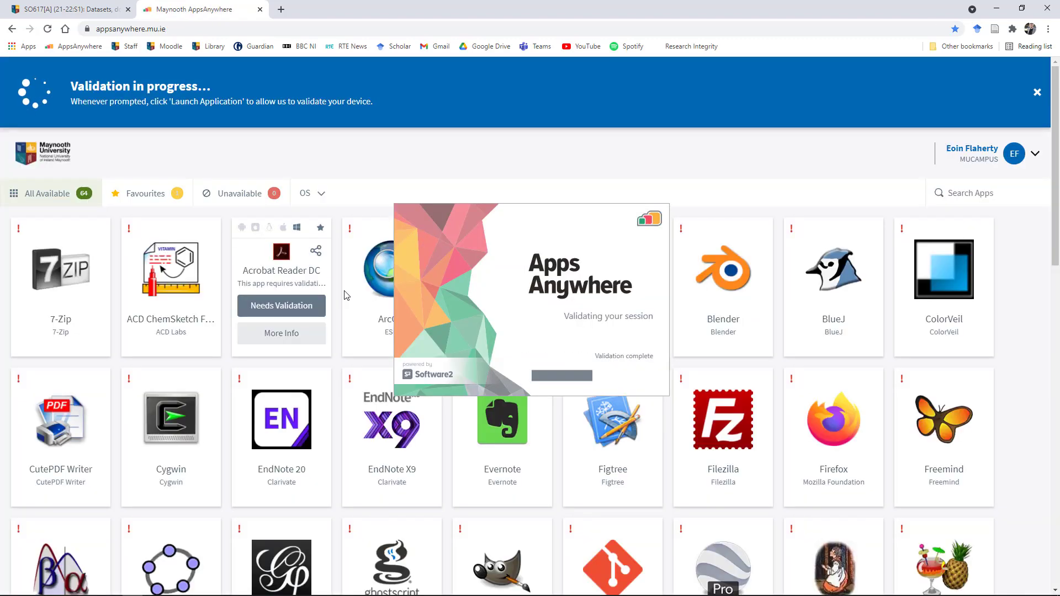
{"action": "scroll", "coordinate": [339, 251], "scroll_direction": "down", "scroll_amount": 9}
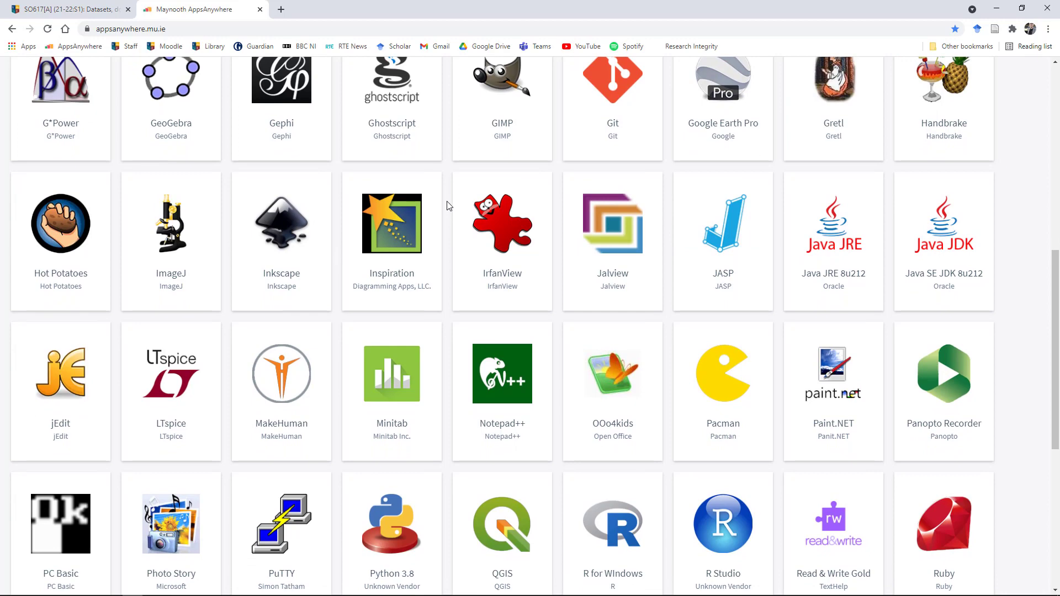
{"action": "scroll", "coordinate": [448, 206], "scroll_direction": "down", "scroll_amount": 7}
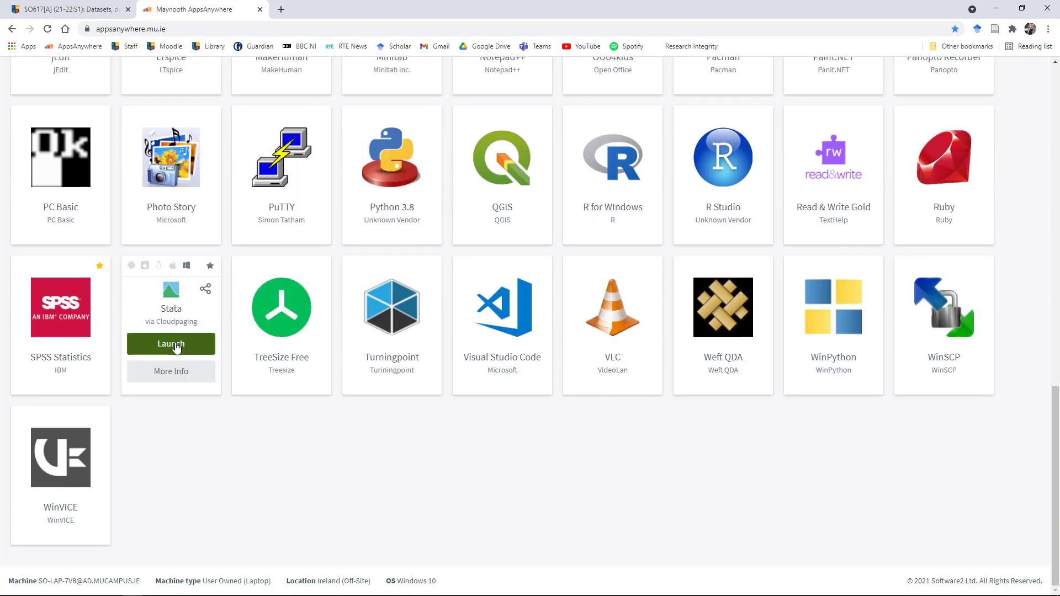
{"action": "left_click", "coordinate": [177, 345]}
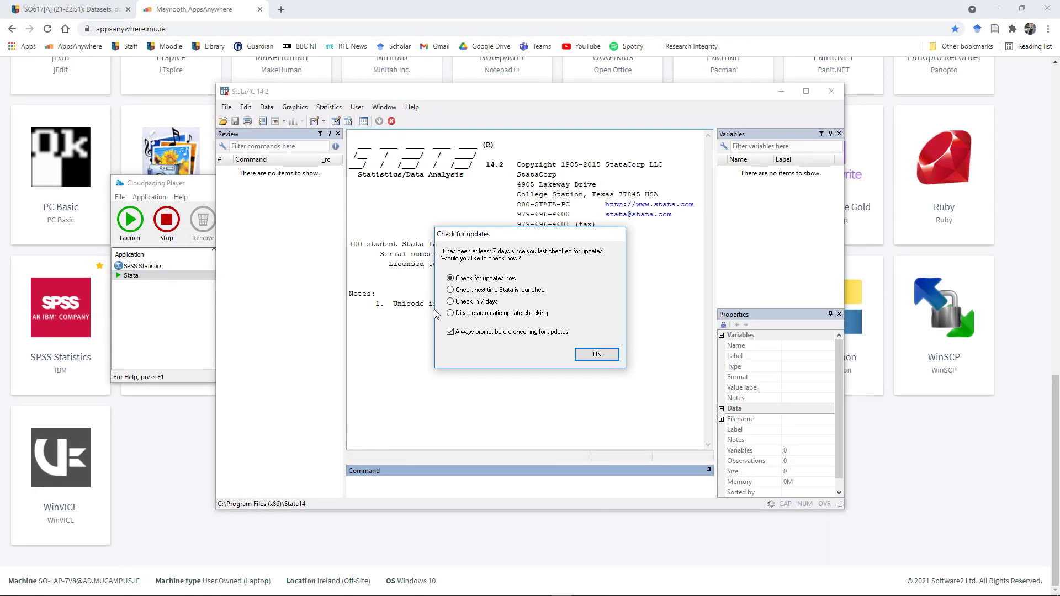
Disable Stata's automatic update checking and maximize the main Stata window.
{"action": "left_click", "coordinate": [451, 315]}
{"action": "left_click", "coordinate": [601, 357]}
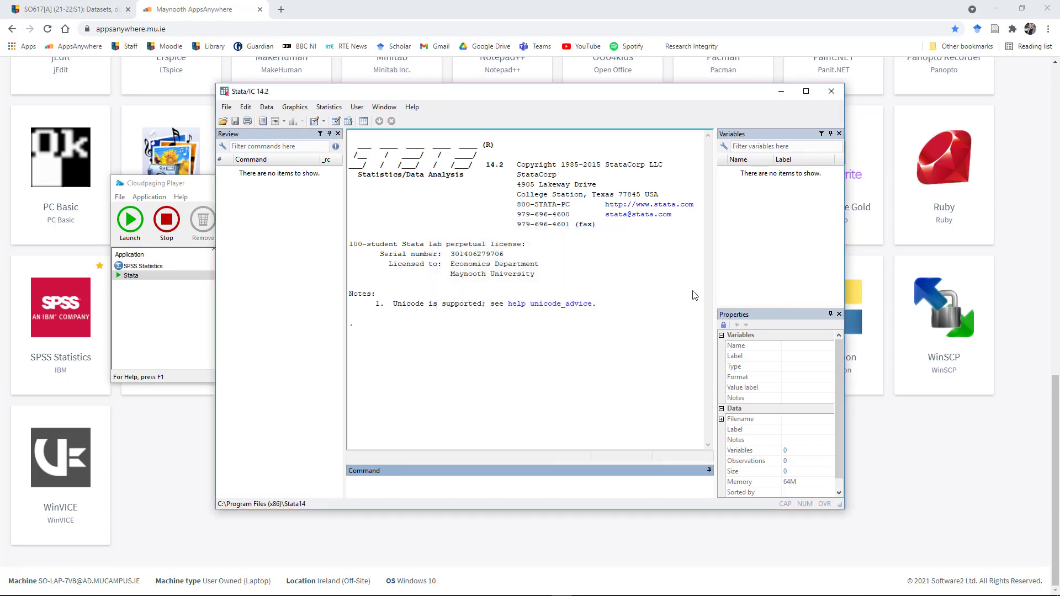
{"action": "left_click", "coordinate": [807, 92]}
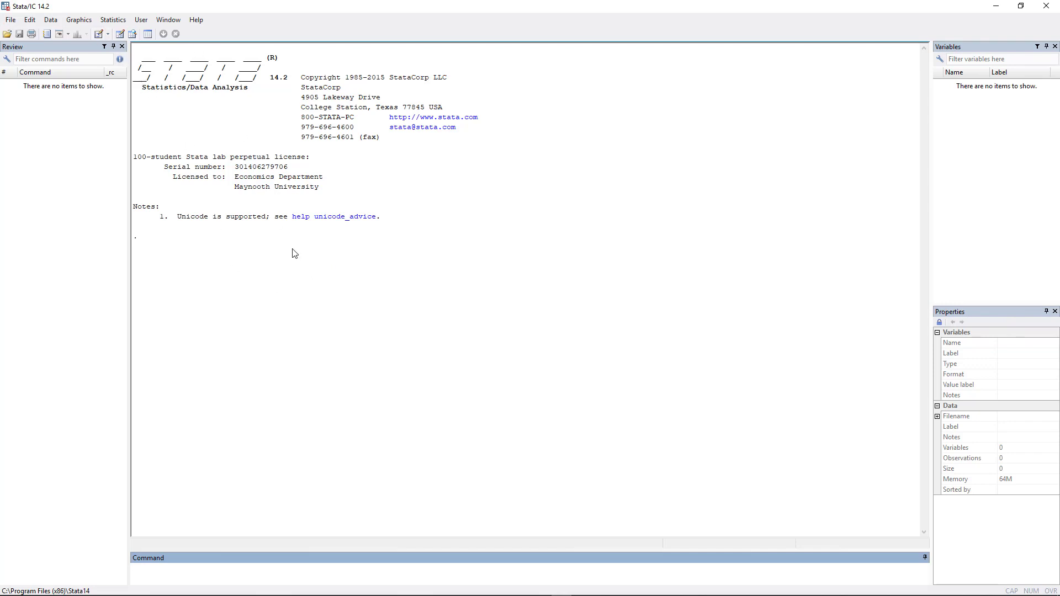
{"action": "left_click", "coordinate": [98, 34]}
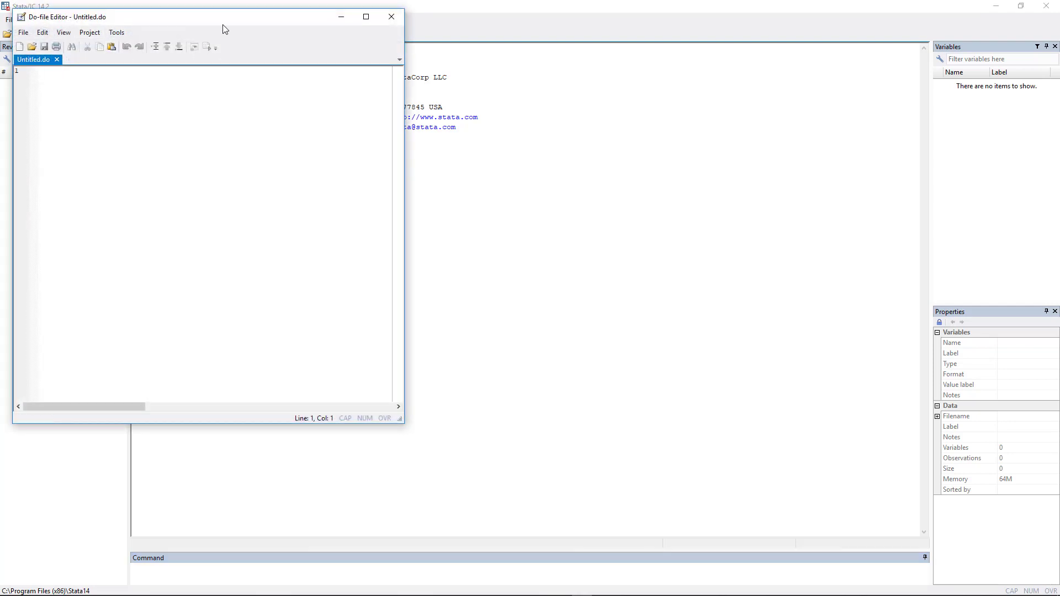
{"action": "left_click_drag", "start_coordinate": [223, 24], "coordinate": [404, 77]}
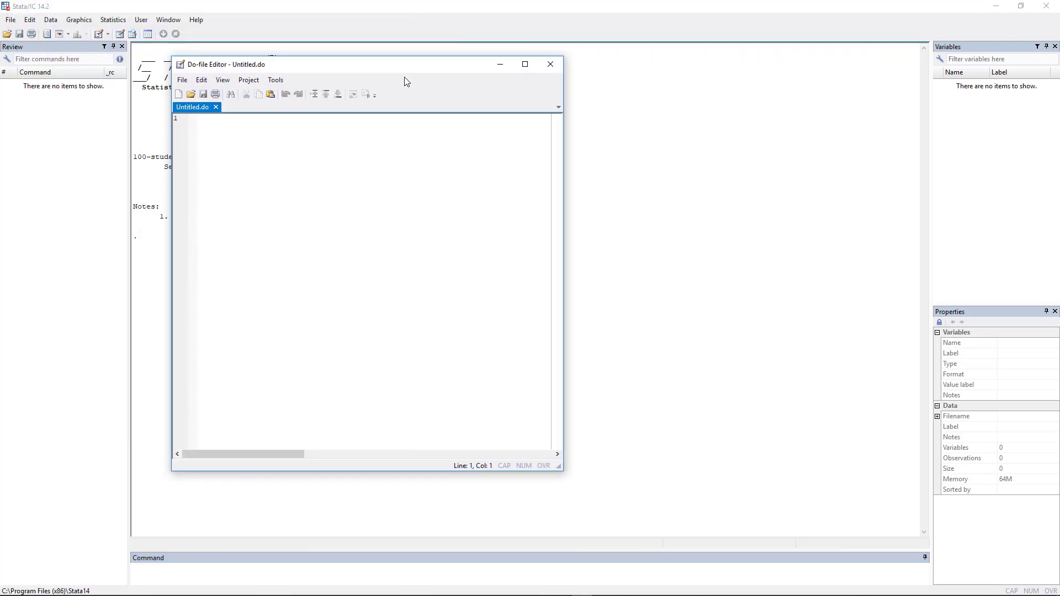
{"action": "left_click", "coordinate": [551, 65]}
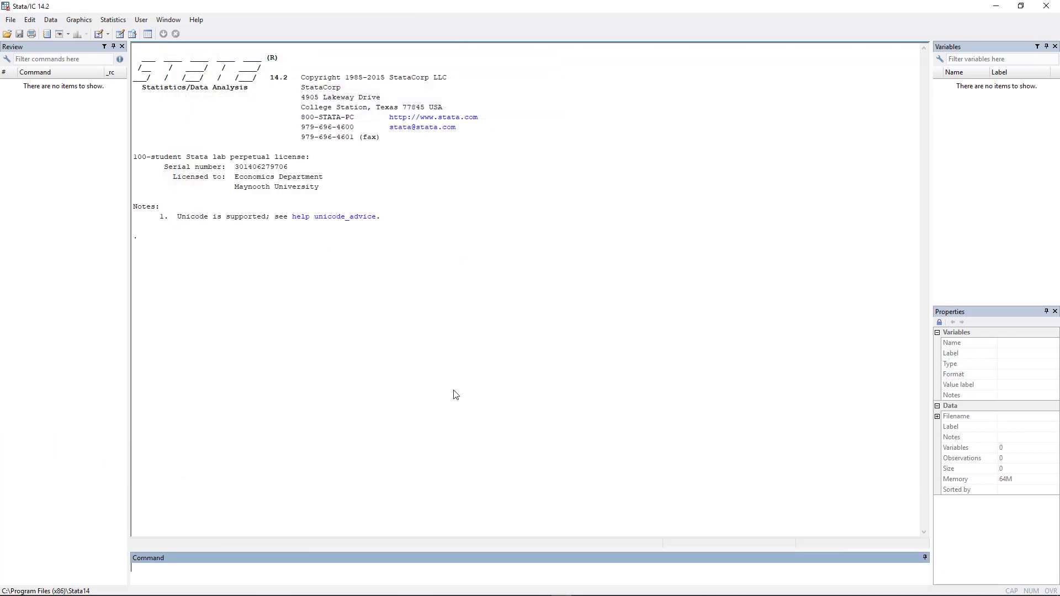
Open a blank do-file with the doedit command, then widen the Do-file Editor and reposition it over the results.
{"action": "left_click", "coordinate": [426, 581]}
{"action": "type", "text": "doedit"}
{"action": "key", "text": "Return"}
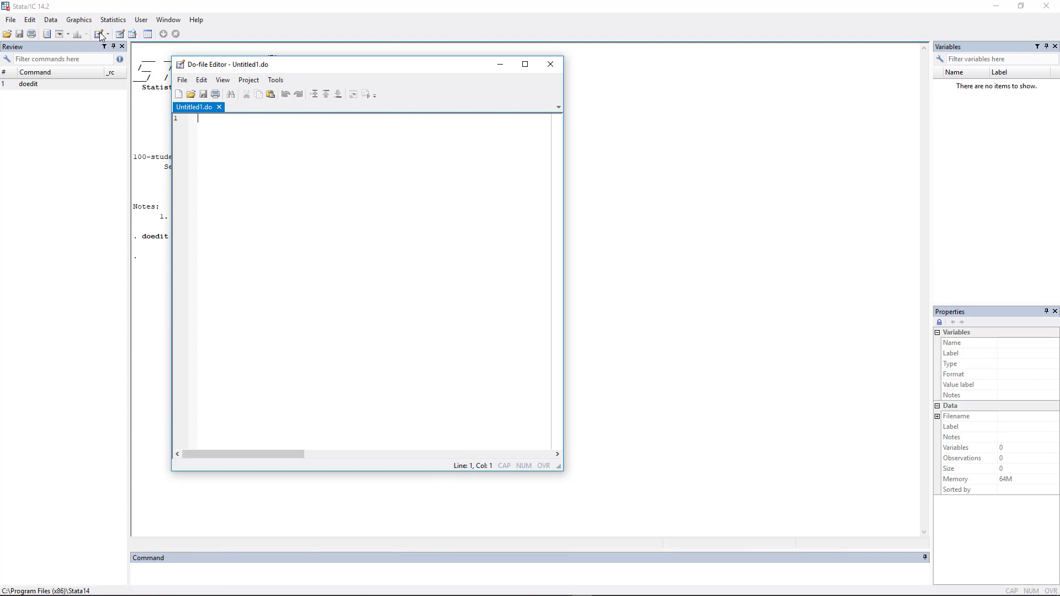
{"action": "left_click_drag", "start_coordinate": [390, 72], "coordinate": [542, 89]}
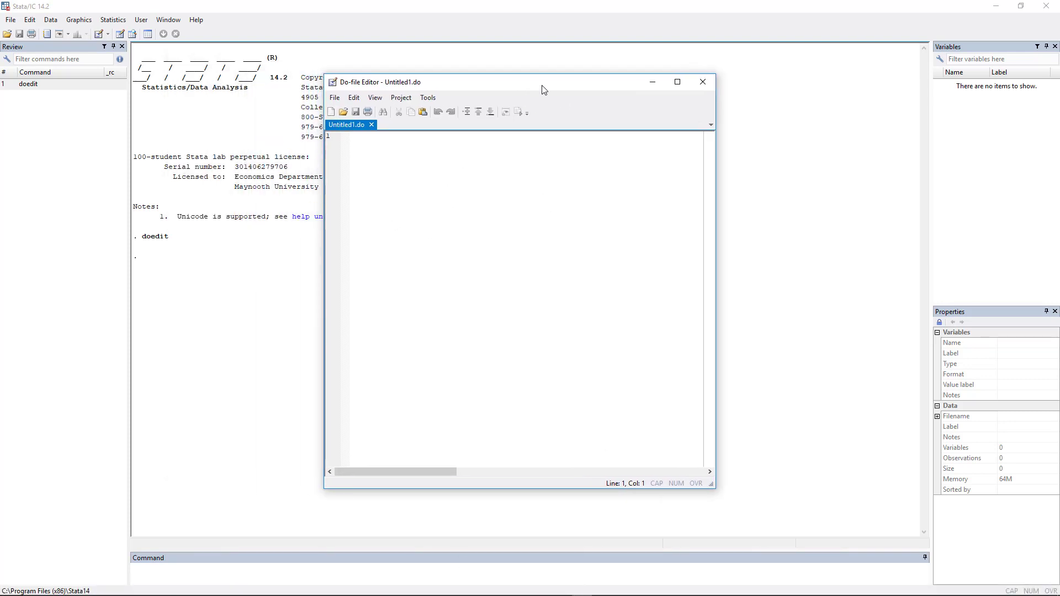
{"action": "left_click_drag", "start_coordinate": [712, 488], "coordinate": [897, 378]}
{"action": "left_click_drag", "start_coordinate": [730, 89], "coordinate": [581, 146]}
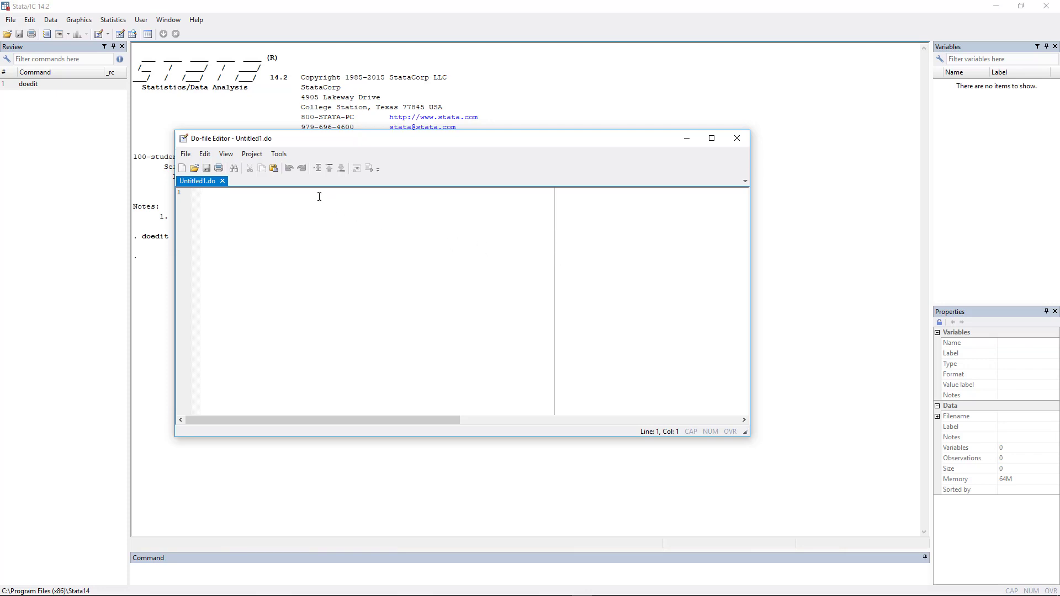
Open the do-file week2_so617_2021_2022 from the do_files folder and make the editor window taller for reading.
{"action": "left_click", "coordinate": [194, 170]}
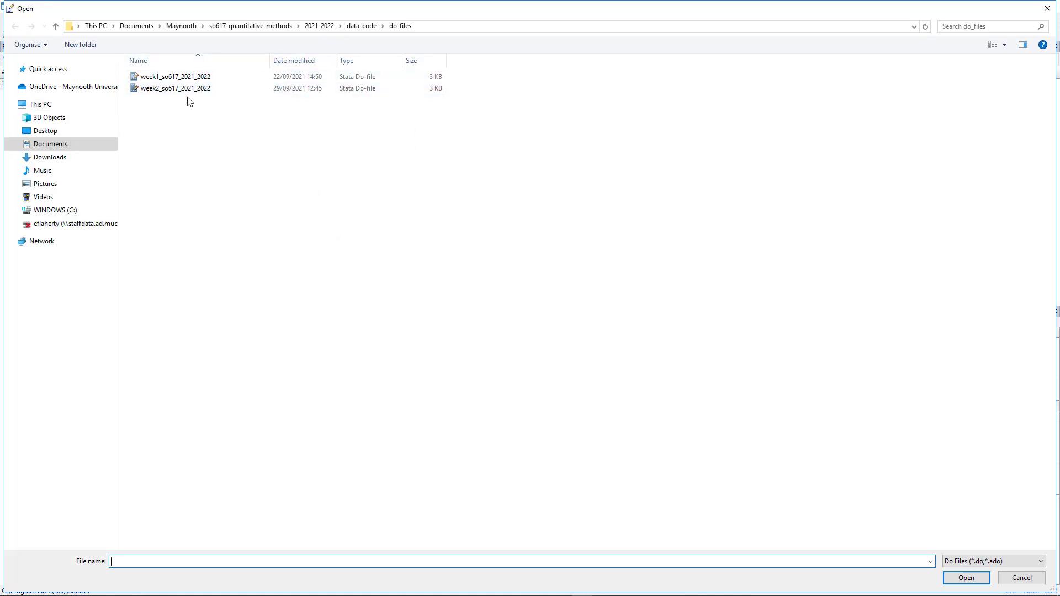
{"action": "left_click", "coordinate": [170, 90]}
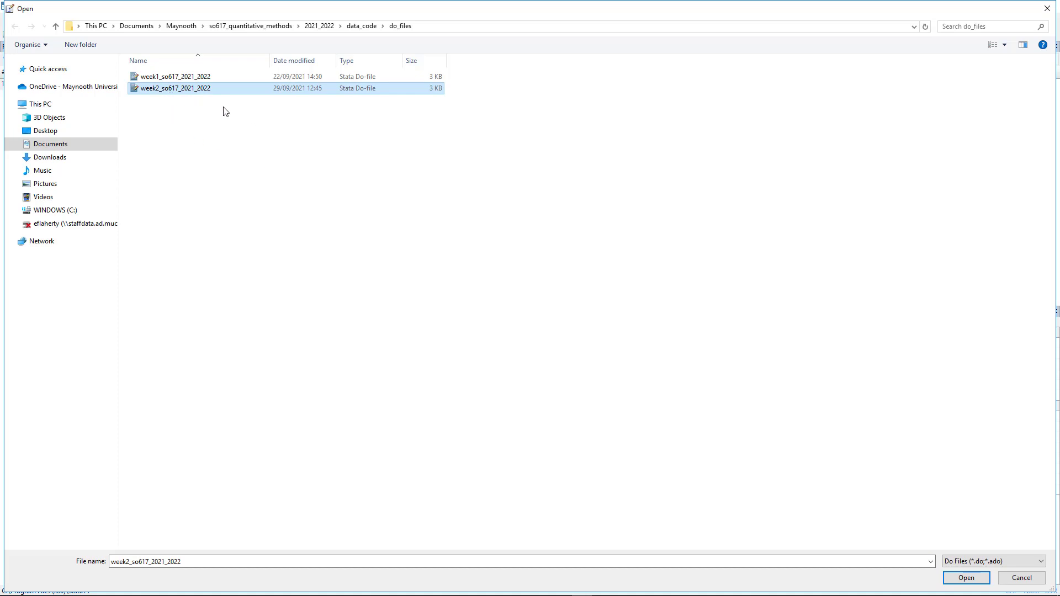
{"action": "left_click", "coordinate": [968, 578]}
{"action": "left_click_drag", "start_coordinate": [561, 147], "coordinate": [694, 137]}
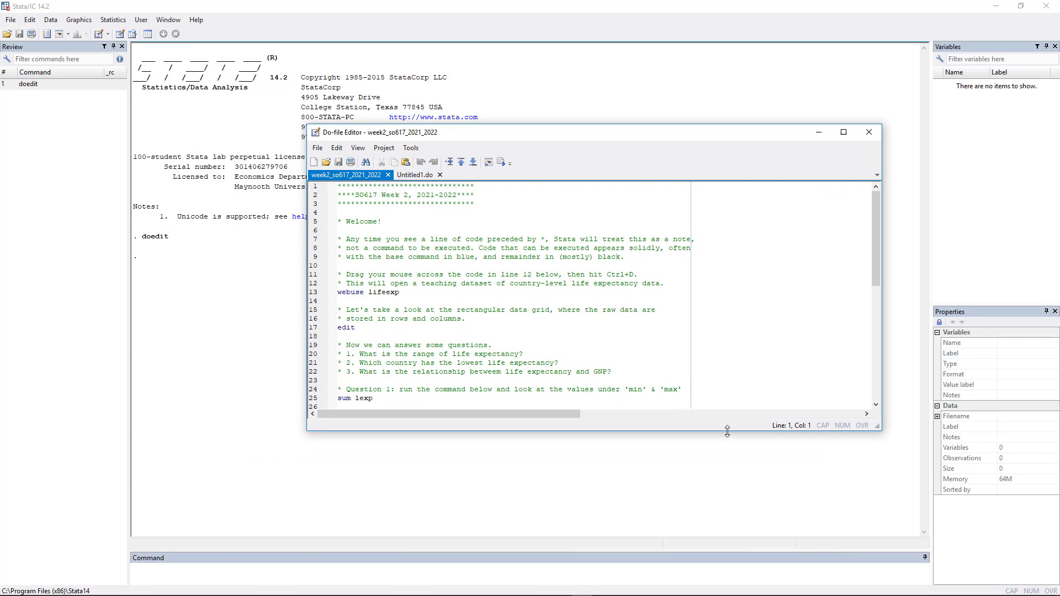
{"action": "left_click_drag", "start_coordinate": [729, 430], "coordinate": [729, 507]}
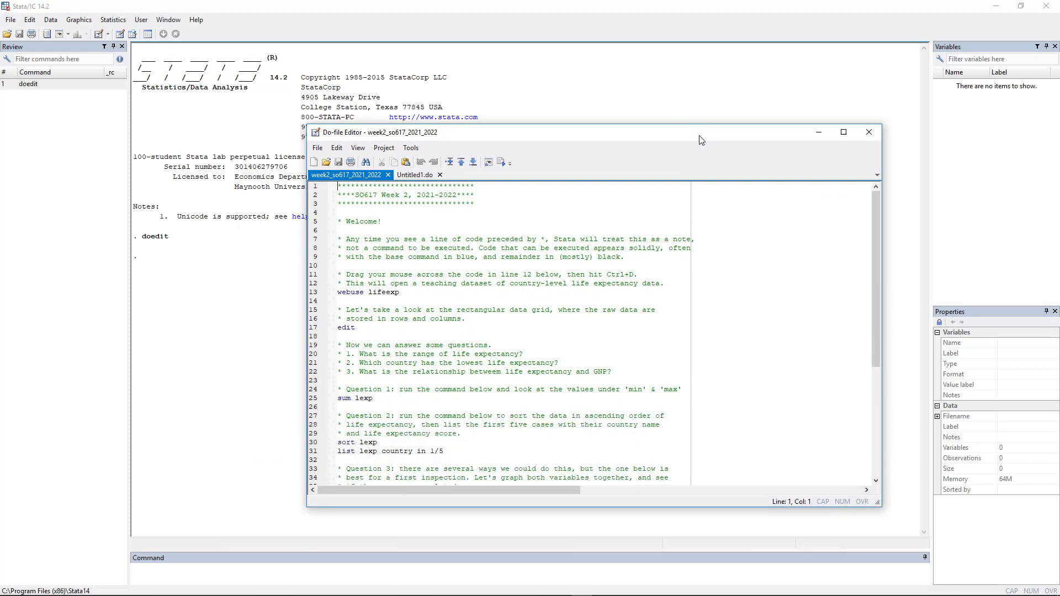
{"action": "left_click_drag", "start_coordinate": [701, 139], "coordinate": [646, 99]}
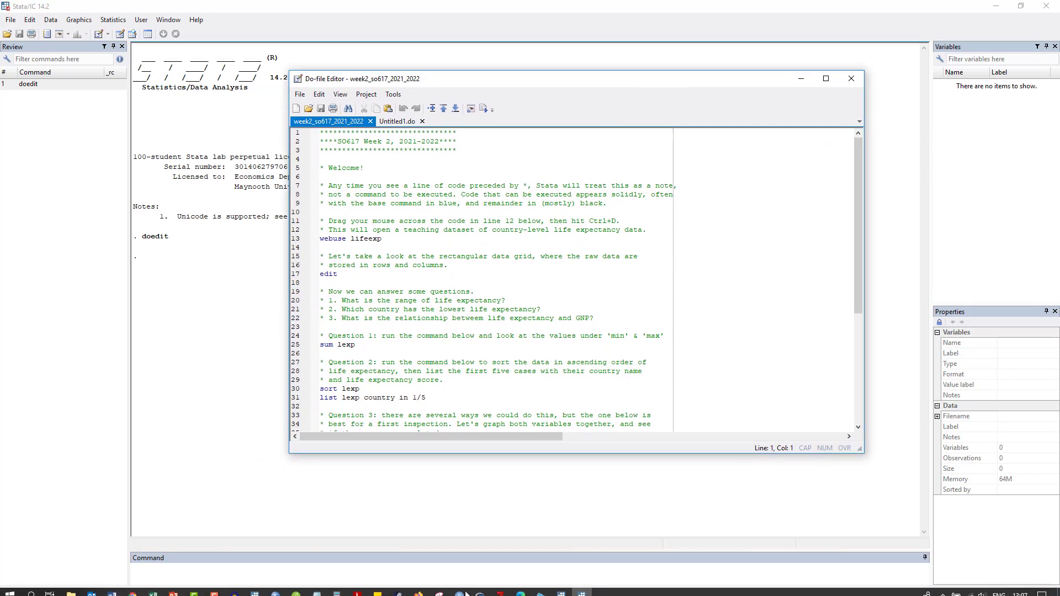
{"action": "mouse_move", "coordinate": [583, 591]}
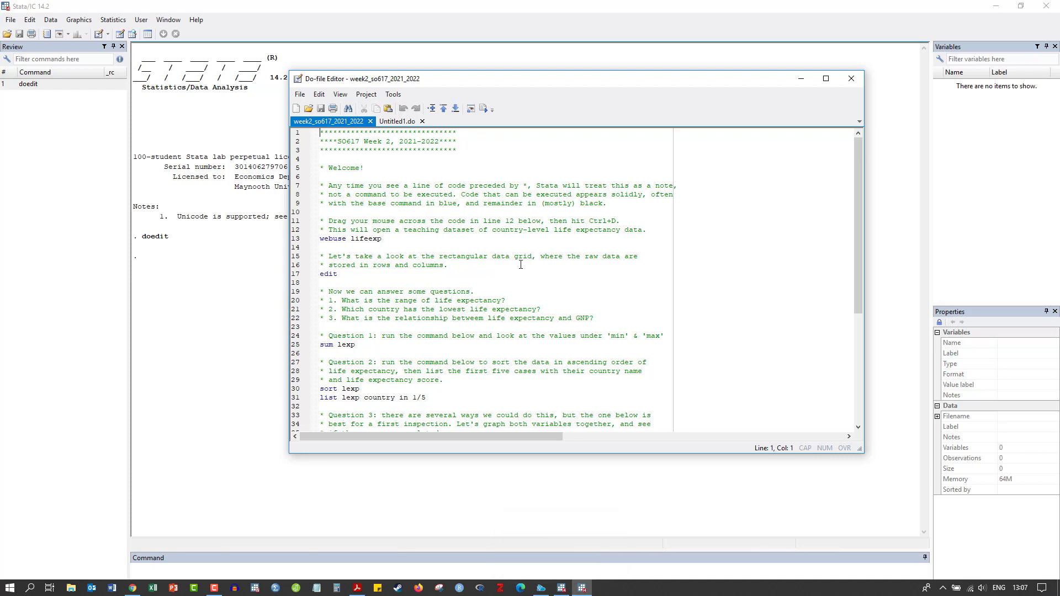
{"action": "left_click", "coordinate": [490, 266]}
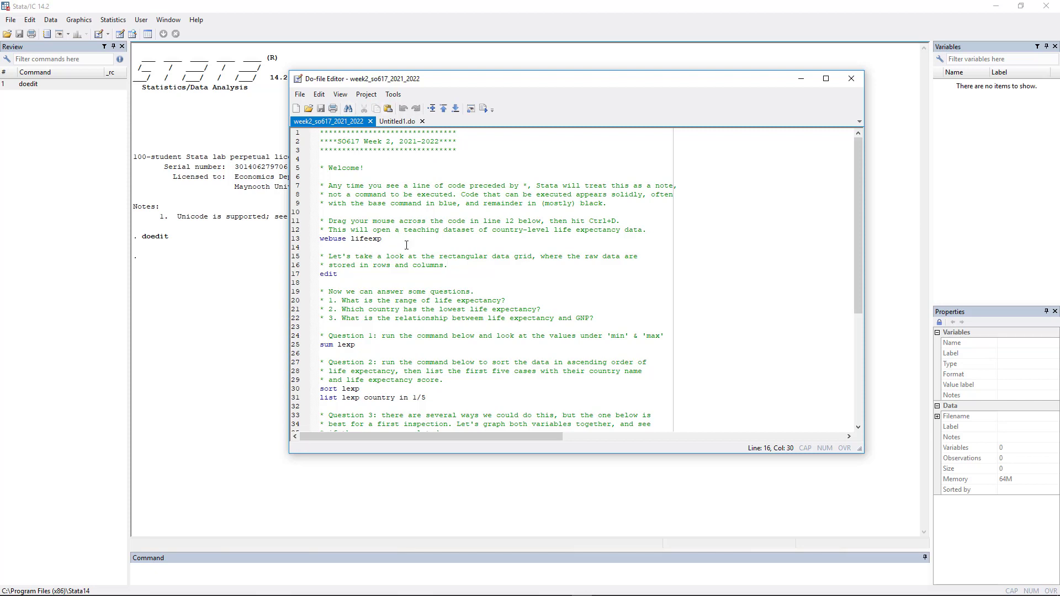
Run only the "webuse lifeexp" line of the do-file to load the life expectancy dataset.
{"action": "left_click", "coordinate": [293, 239]}
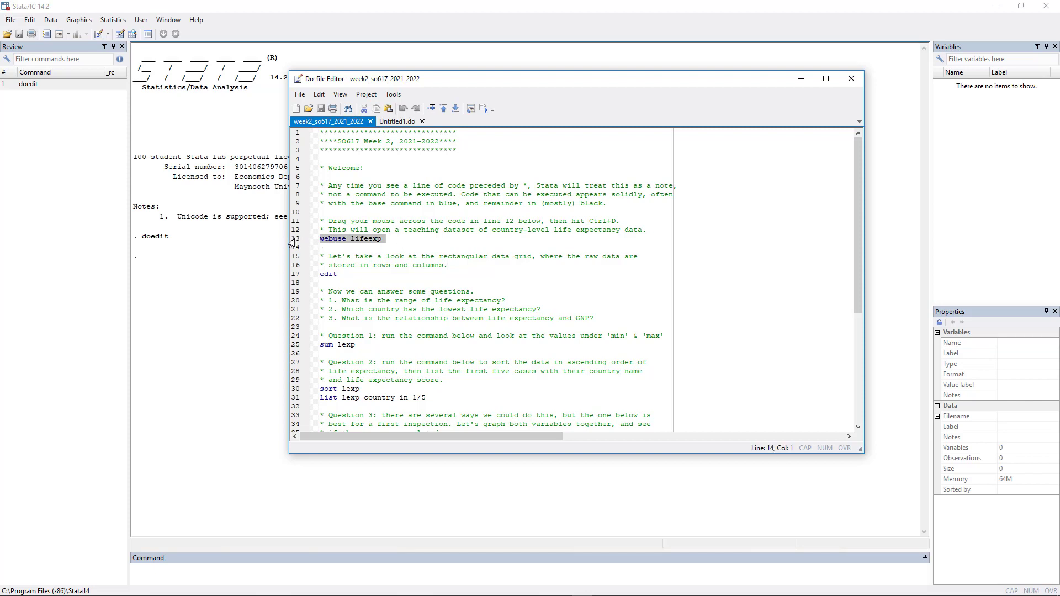
{"action": "left_click", "coordinate": [423, 255]}
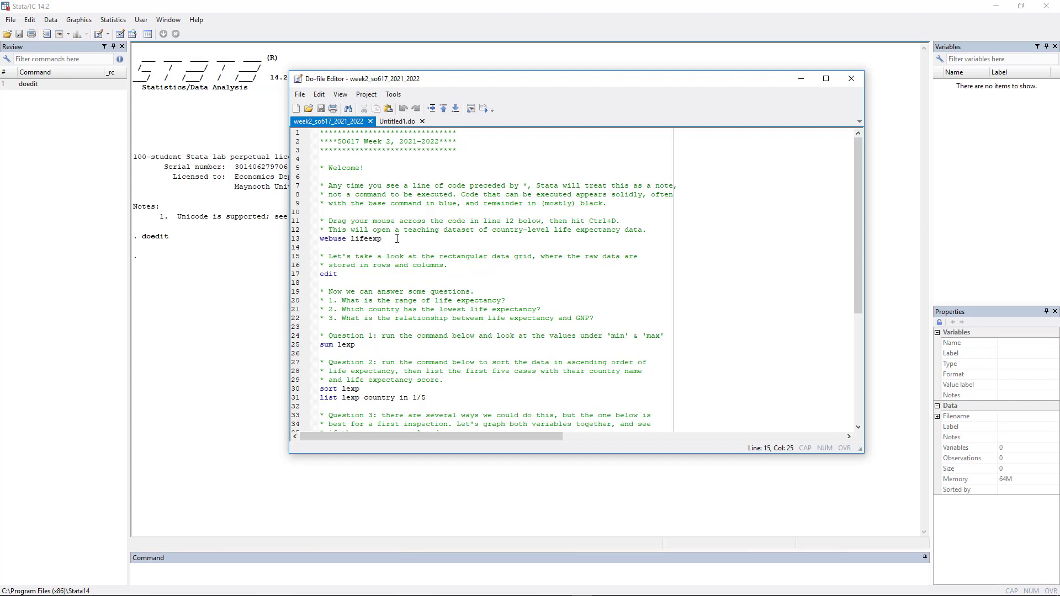
{"action": "left_click_drag", "start_coordinate": [382, 240], "coordinate": [316, 246]}
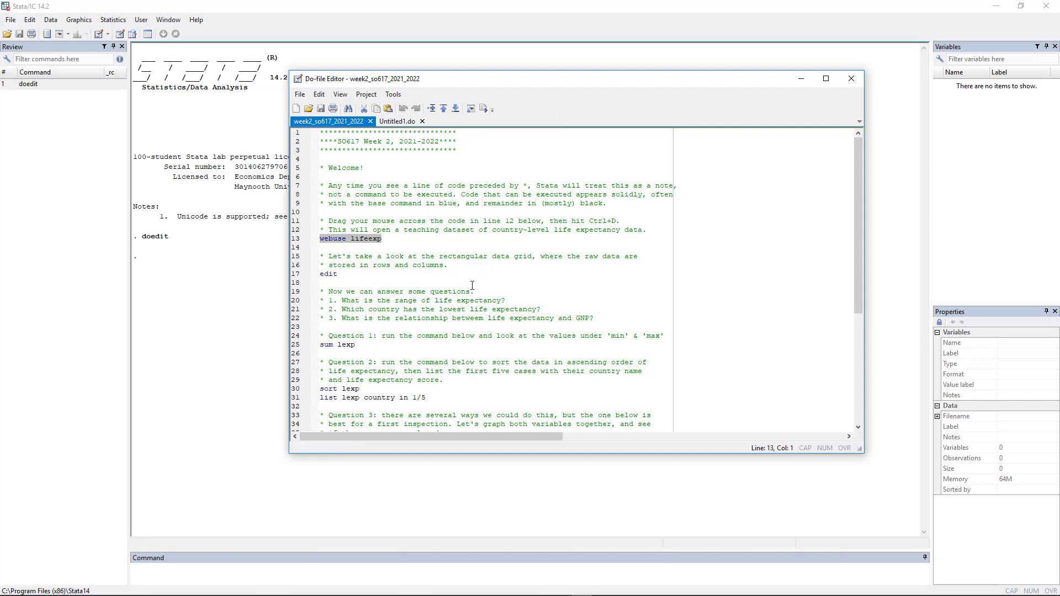
{"action": "key", "text": "ctrl+d"}
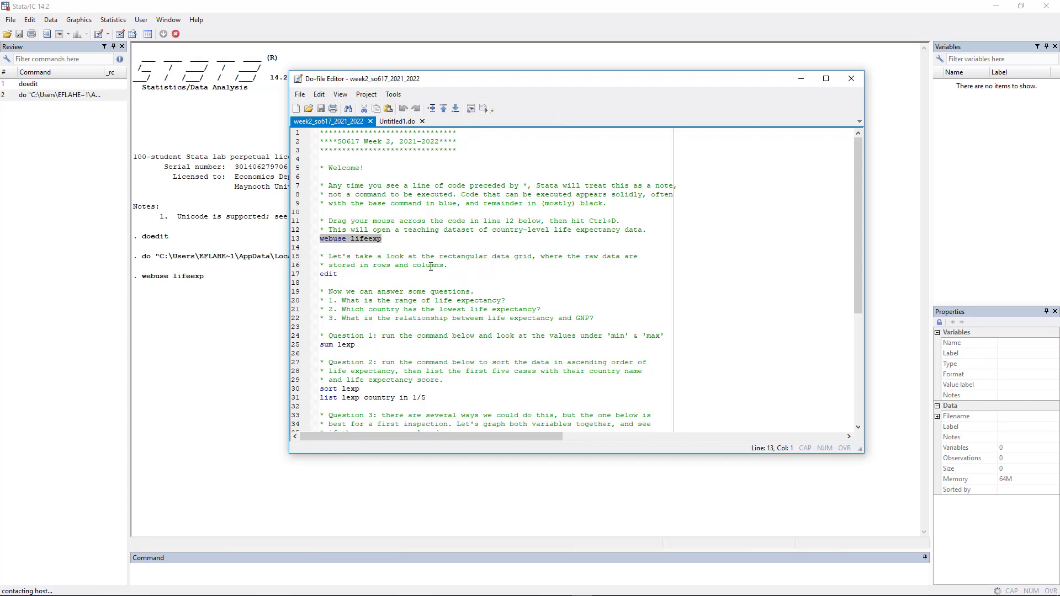
{"action": "left_click", "coordinate": [406, 238]}
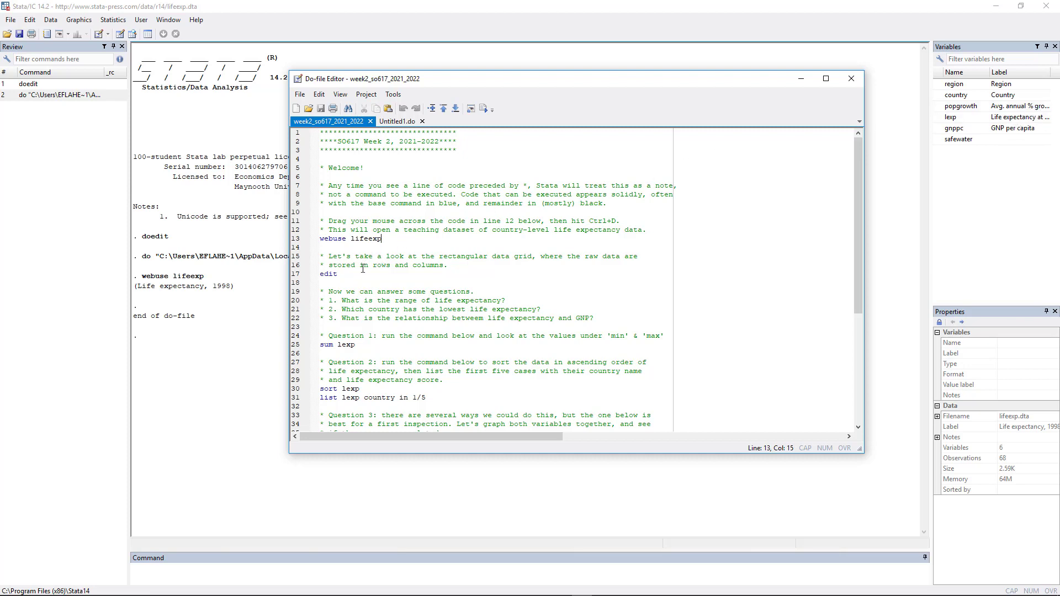
Run the do-file's "edit" line to inspect the raw data grid, then close the Data Editor.
{"action": "left_click_drag", "start_coordinate": [339, 274], "coordinate": [317, 275]}
{"action": "key", "text": "ctrl+d"}
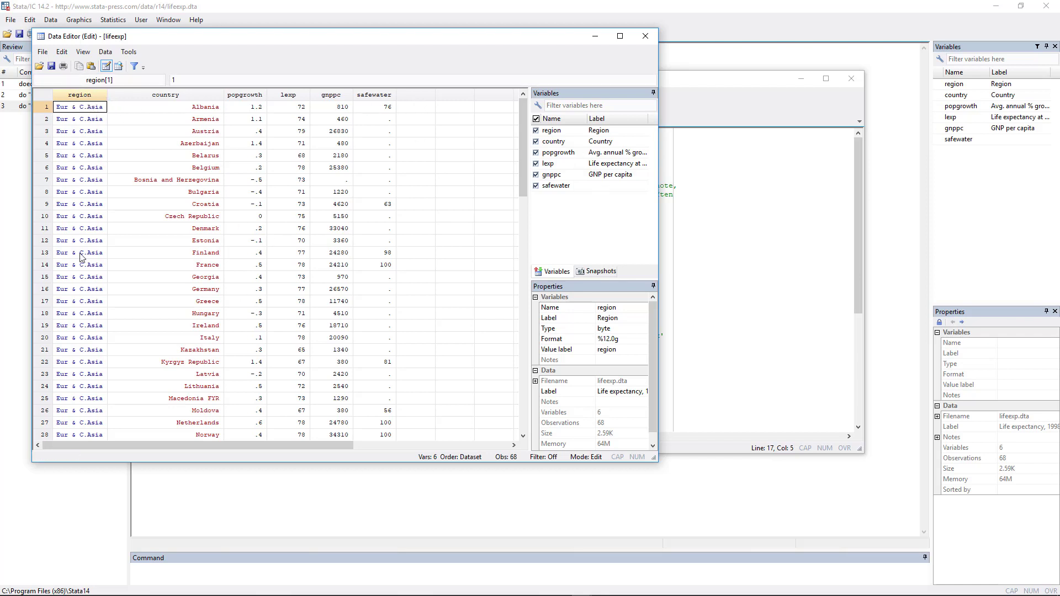
{"action": "left_click_drag", "start_coordinate": [521, 125], "coordinate": [490, 128]}
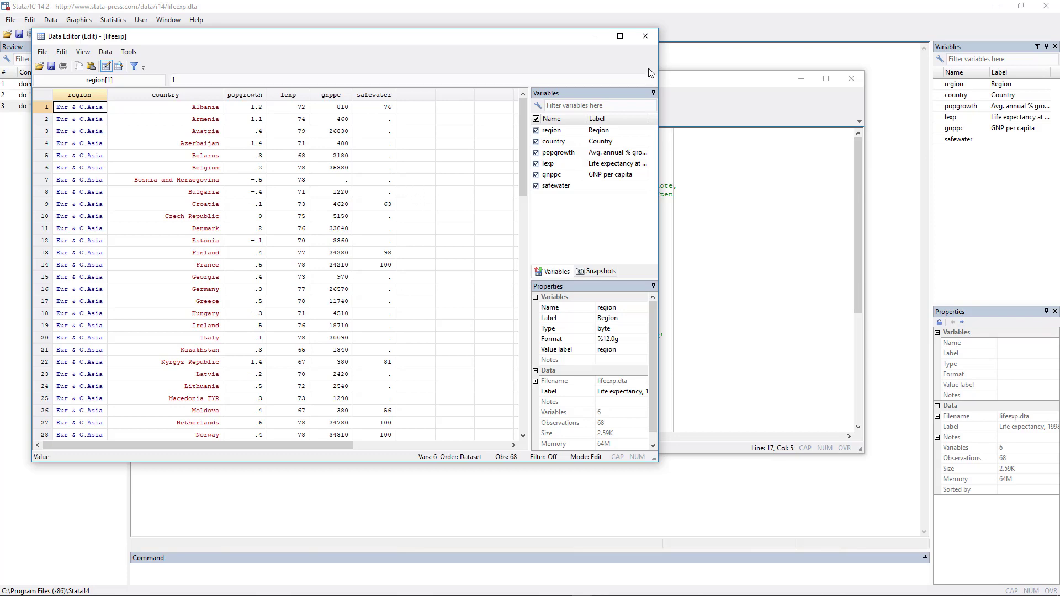
{"action": "left_click", "coordinate": [649, 35]}
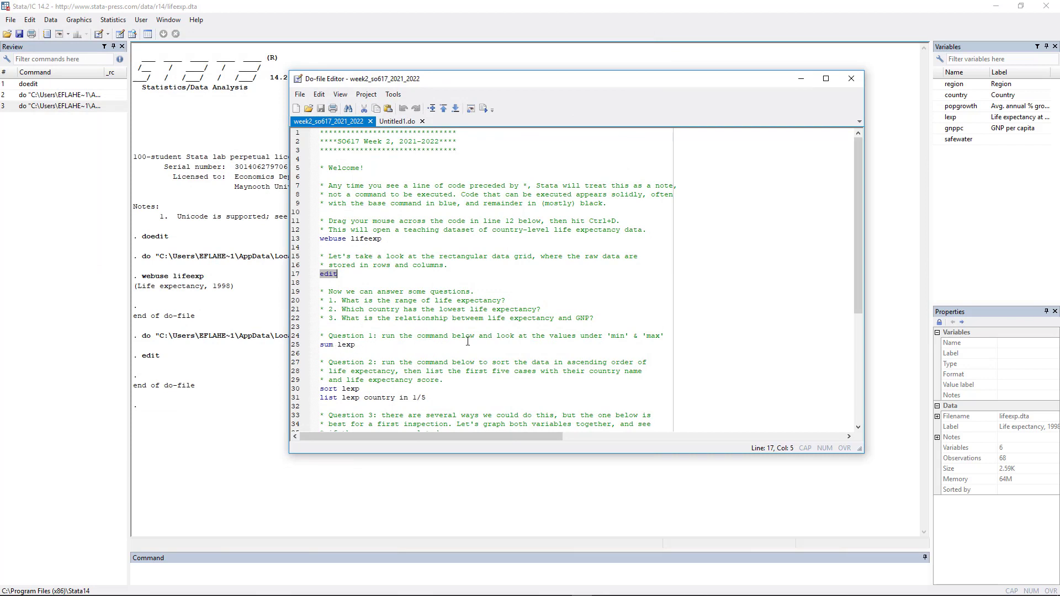
Review the remaining do-file commands, from summarizing and sorting lexp to the scatter and twoway graphs.
{"action": "scroll", "coordinate": [475, 333], "scroll_direction": "down", "scroll_amount": 2}
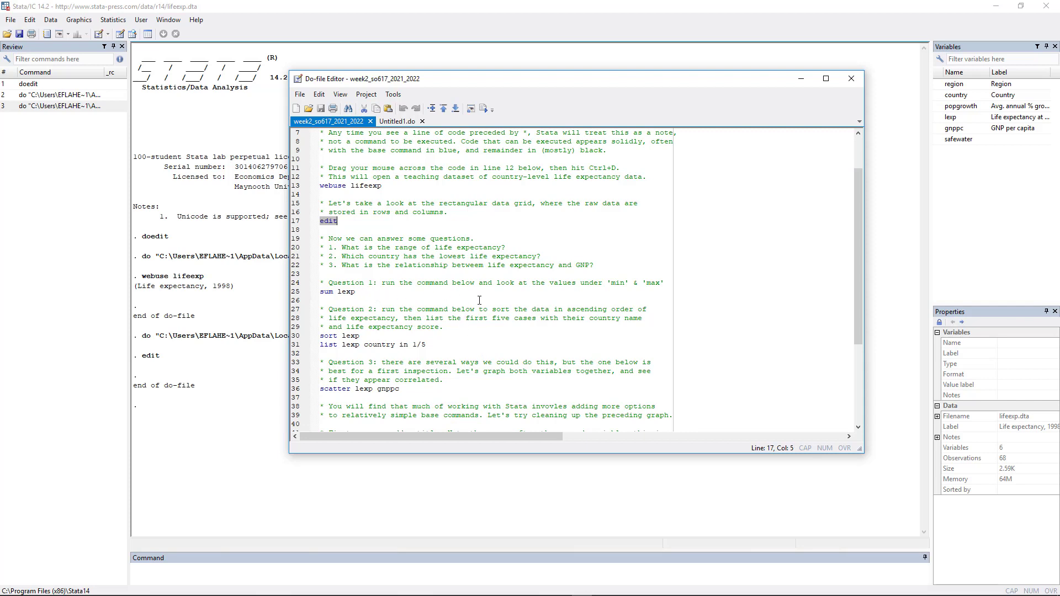
{"action": "scroll", "coordinate": [479, 301], "scroll_direction": "down", "scroll_amount": 1}
{"action": "scroll", "coordinate": [458, 307], "scroll_direction": "down", "scroll_amount": 3}
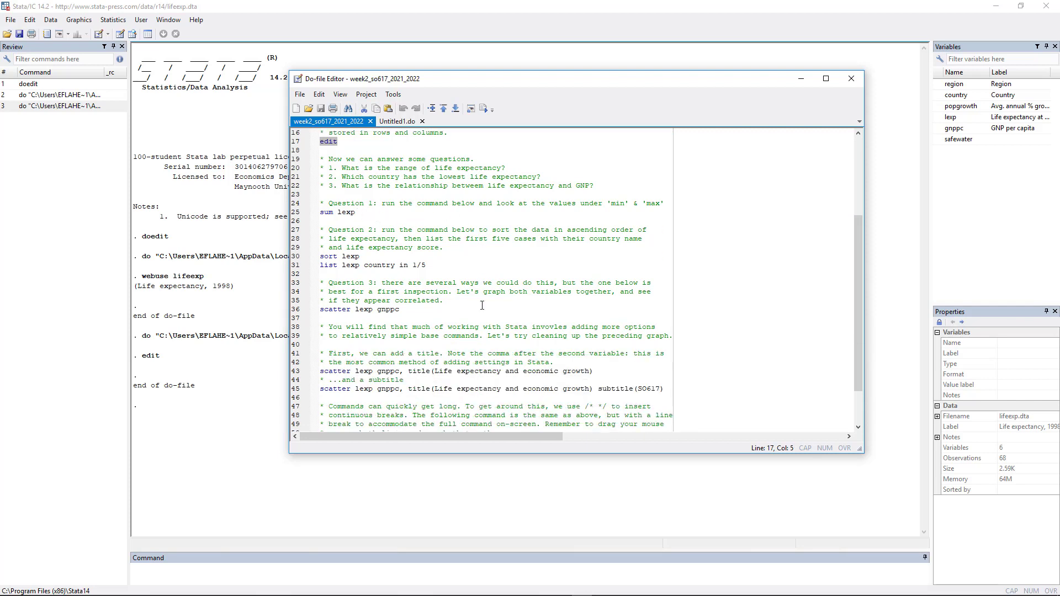
{"action": "scroll", "coordinate": [551, 352], "scroll_direction": "down", "scroll_amount": 1}
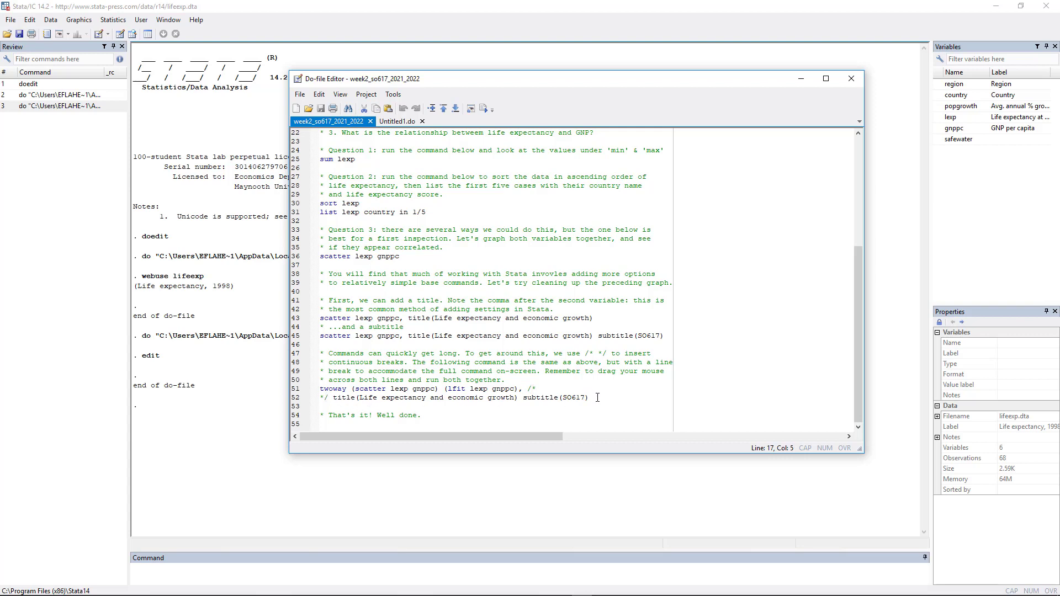
Run the two-line twoway command on lines 51 and 52 of the do-file to graph lexp against gnppc with a fitted line.
{"action": "left_click_drag", "start_coordinate": [595, 396], "coordinate": [319, 389]}
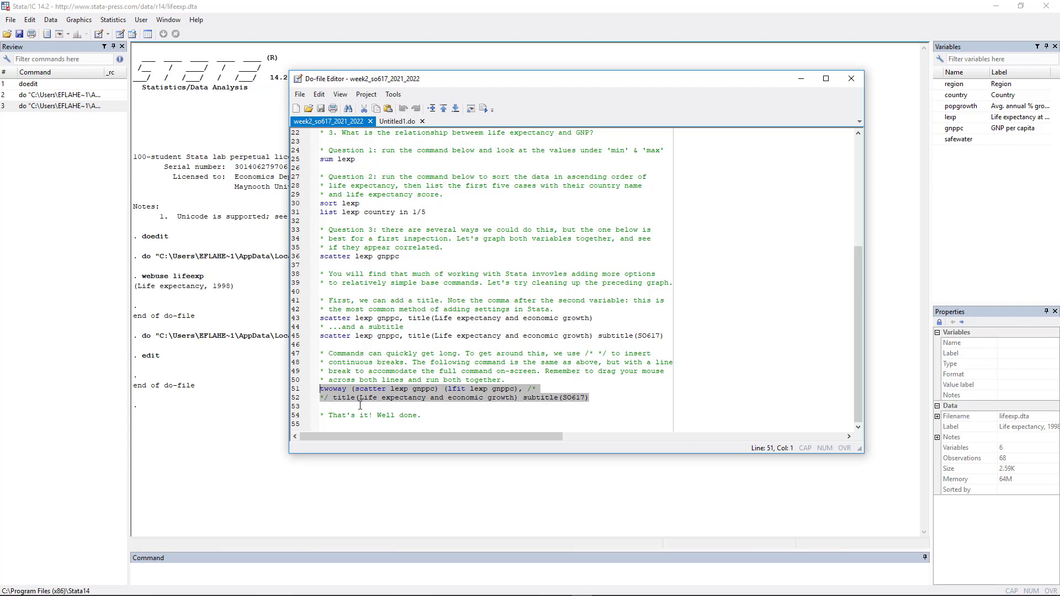
{"action": "left_click", "coordinate": [606, 396]}
{"action": "left_click_drag", "start_coordinate": [296, 390], "coordinate": [296, 399]}
{"action": "left_click", "coordinate": [483, 109]}
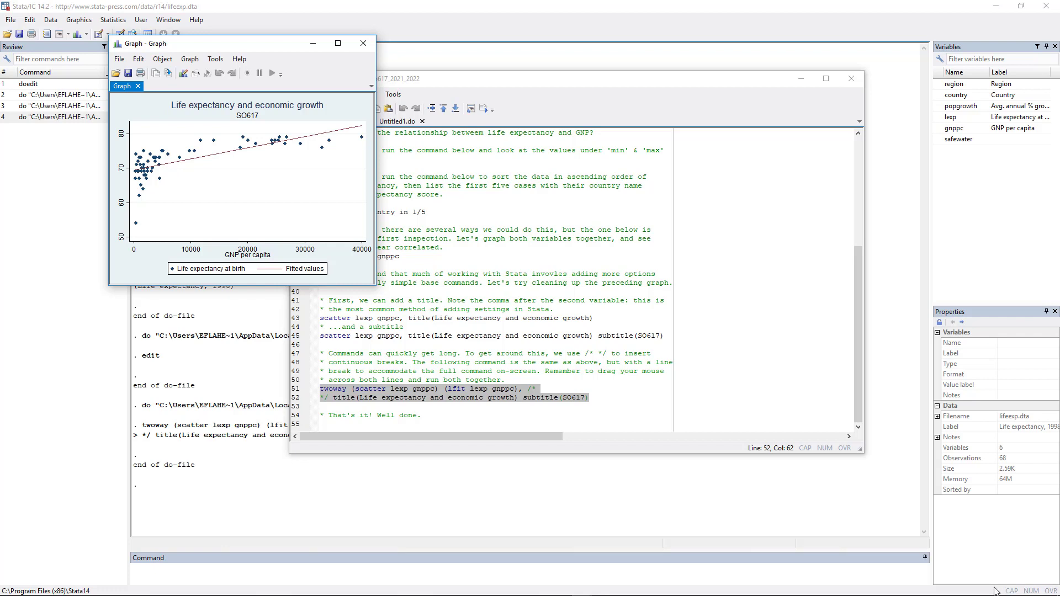
Move the graph window over the do-file and enlarge it to inspect the scatter plot, then close it.
{"action": "left_click_drag", "start_coordinate": [268, 48], "coordinate": [481, 146]}
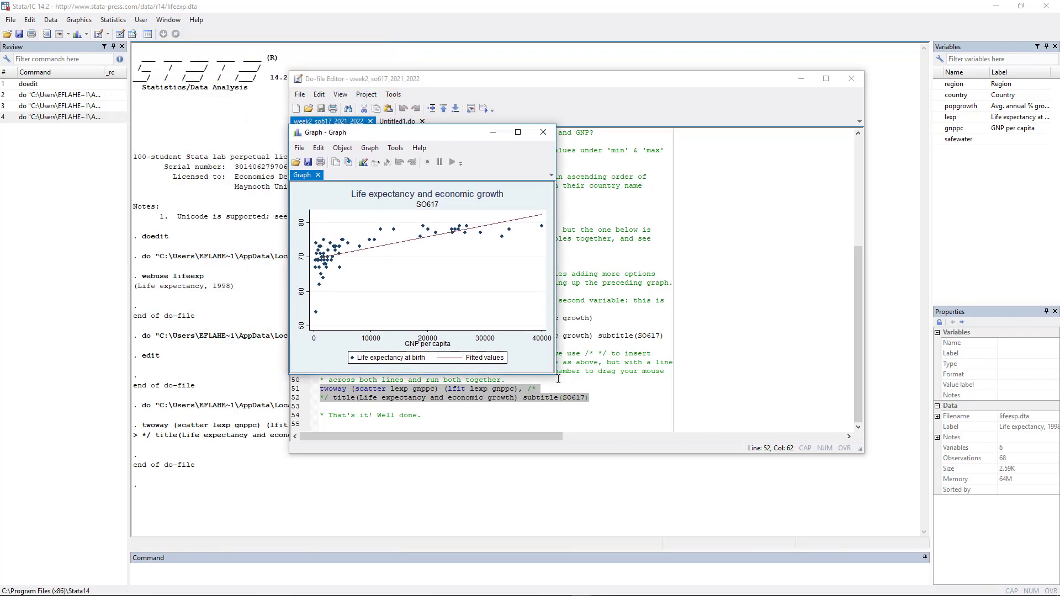
{"action": "left_click_drag", "start_coordinate": [555, 373], "coordinate": [705, 453]}
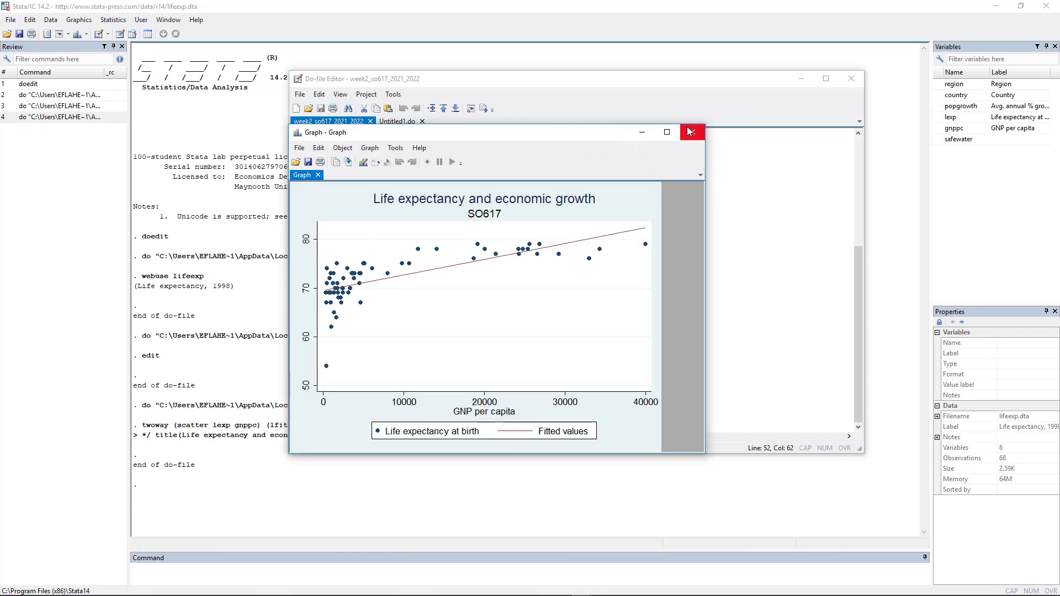
{"action": "left_click", "coordinate": [691, 132]}
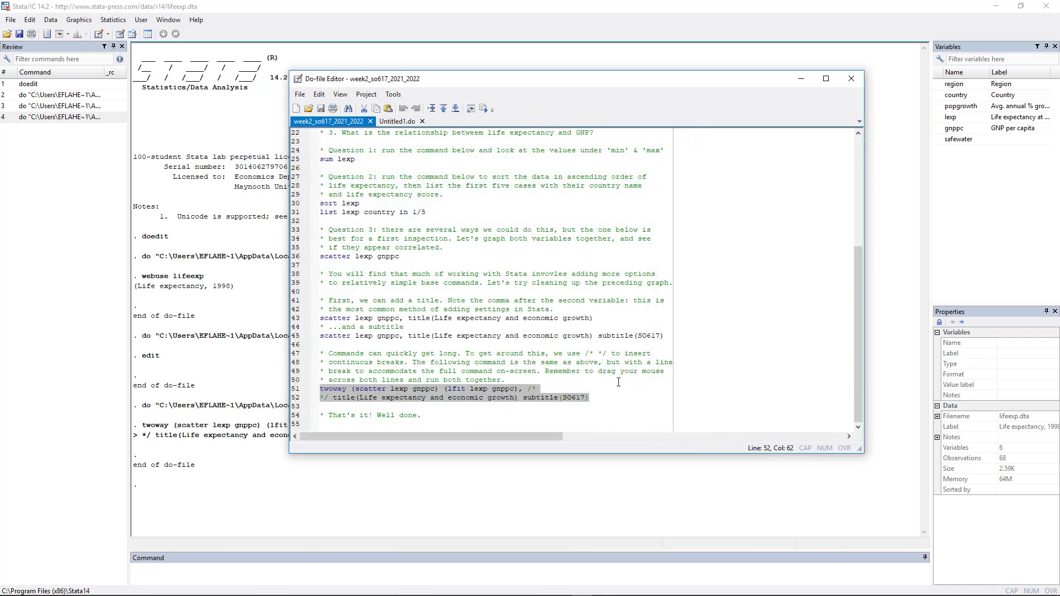
Deselect the twoway lines, return to the start of the do-file and close the unused Untitled1.do.
{"action": "left_click", "coordinate": [618, 382]}
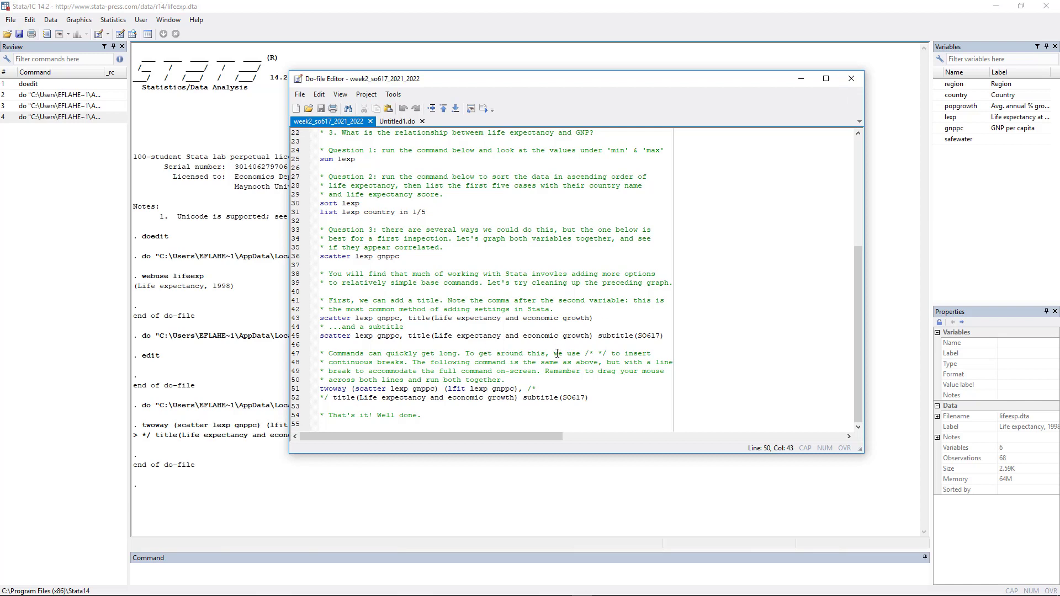
{"action": "scroll", "coordinate": [557, 356], "scroll_direction": "up", "scroll_amount": 7}
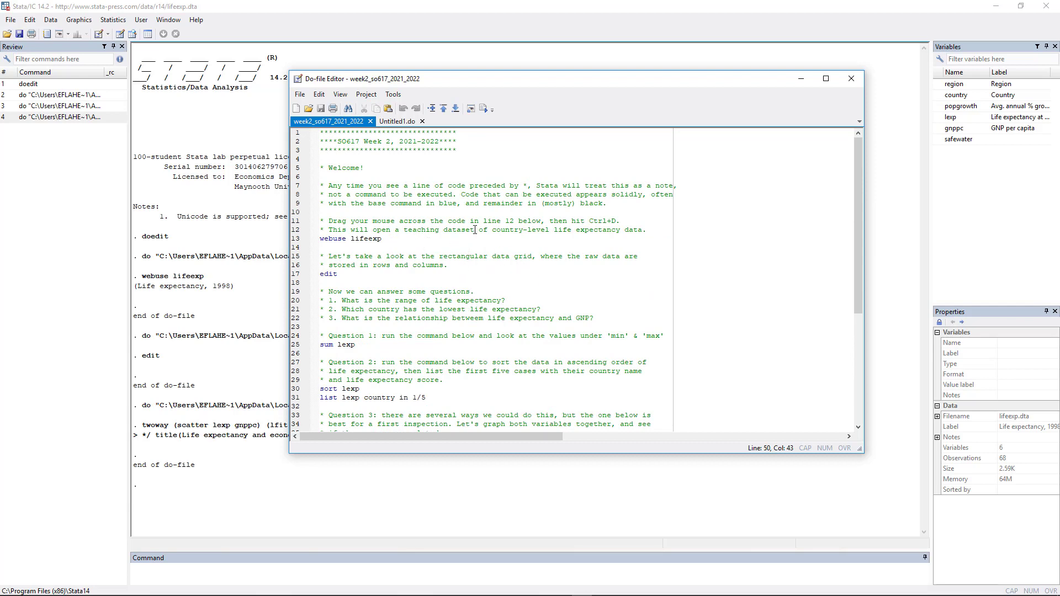
{"action": "left_click", "coordinate": [423, 121]}
Run edit directly as a typed command to view the data grid, then close the Data Editor and return to the do-file.
{"action": "left_click", "coordinate": [329, 577]}
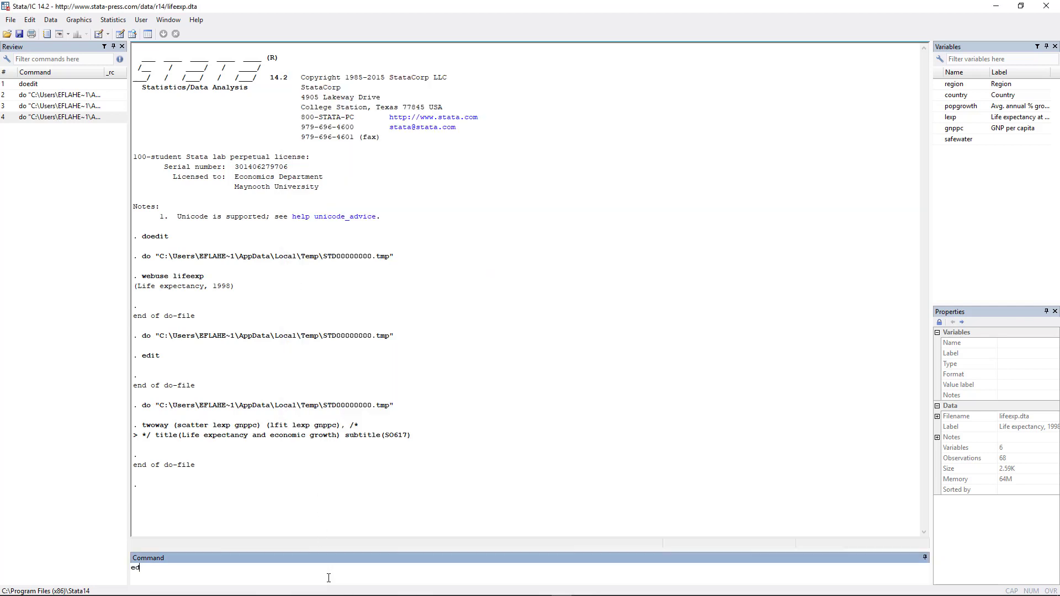
{"action": "key", "text": "ctrl+8"}
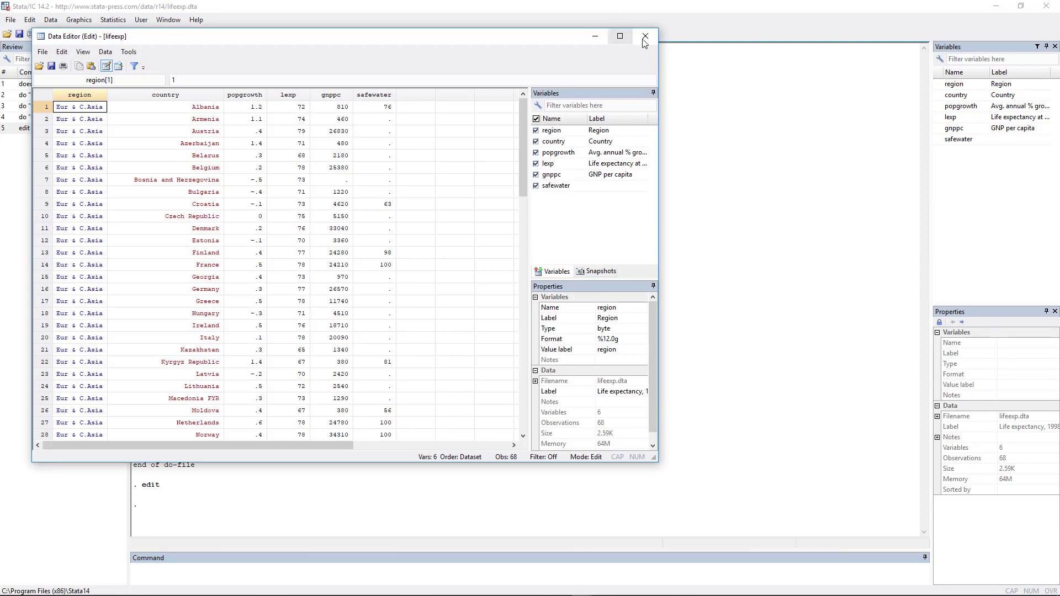
{"action": "key", "text": "alt+Tab"}
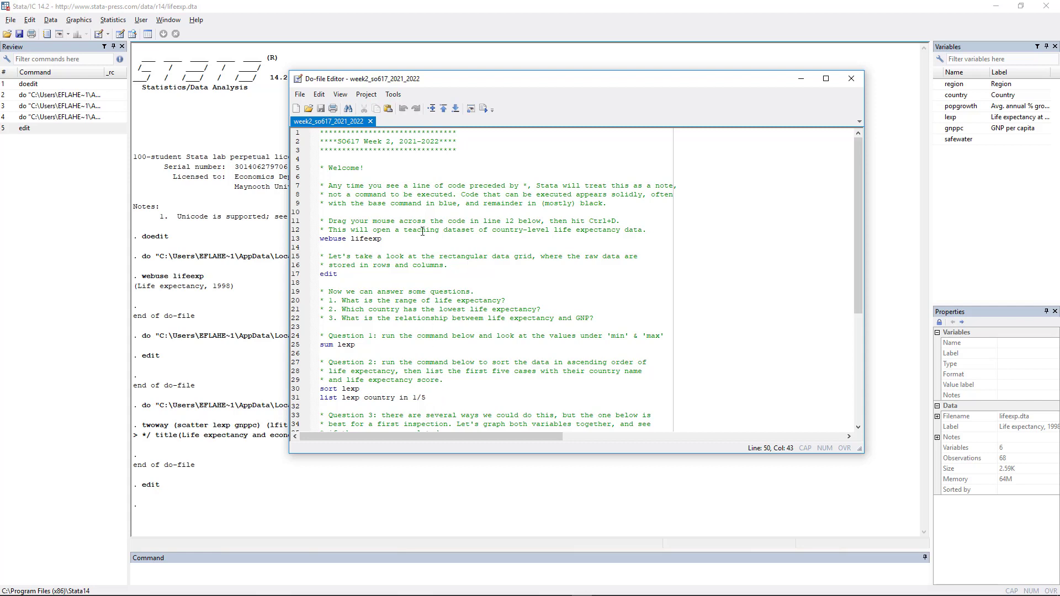
{"action": "scroll", "coordinate": [455, 346], "scroll_direction": "down", "scroll_amount": 7}
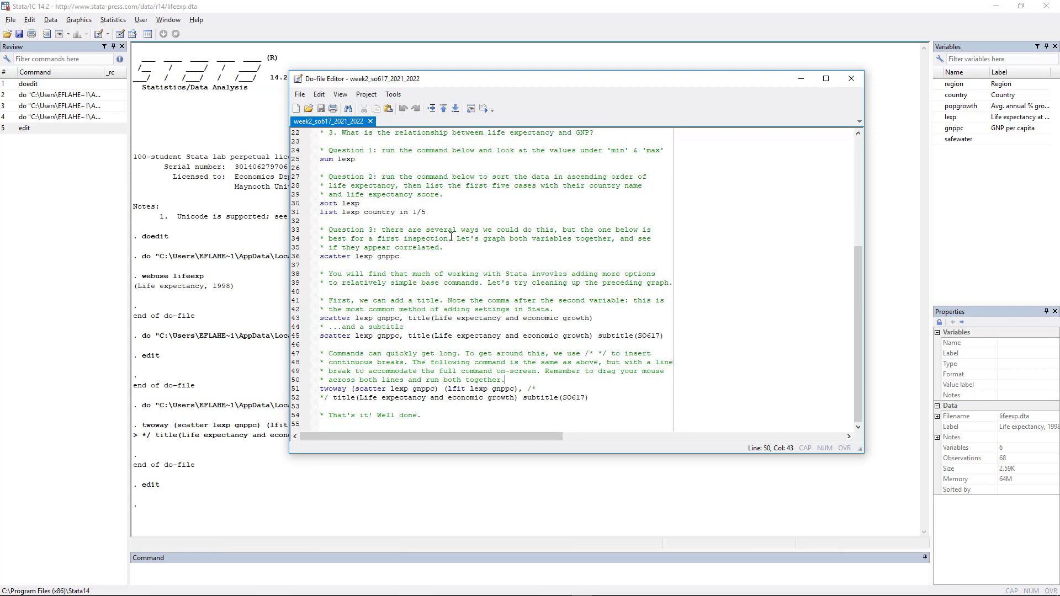
{"action": "scroll", "coordinate": [511, 349], "scroll_direction": "up", "scroll_amount": 7}
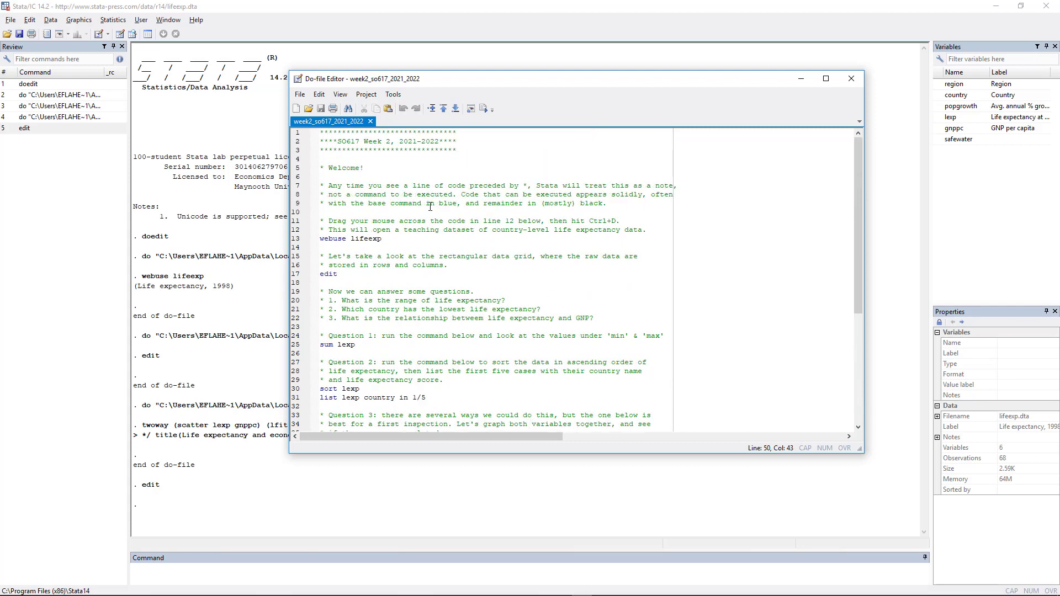